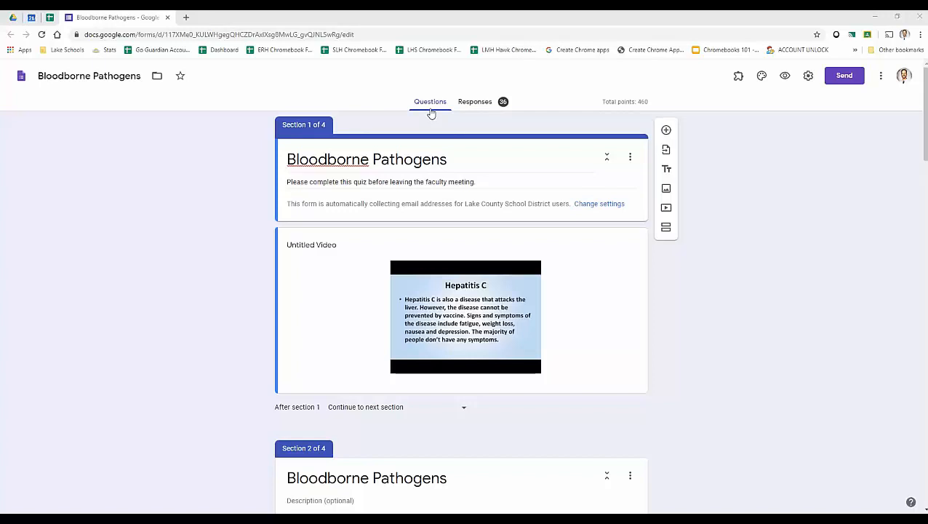
Open the Bloodborne Pathogens response summary and review its insights, frequently missed questions and score list
click(495, 109)
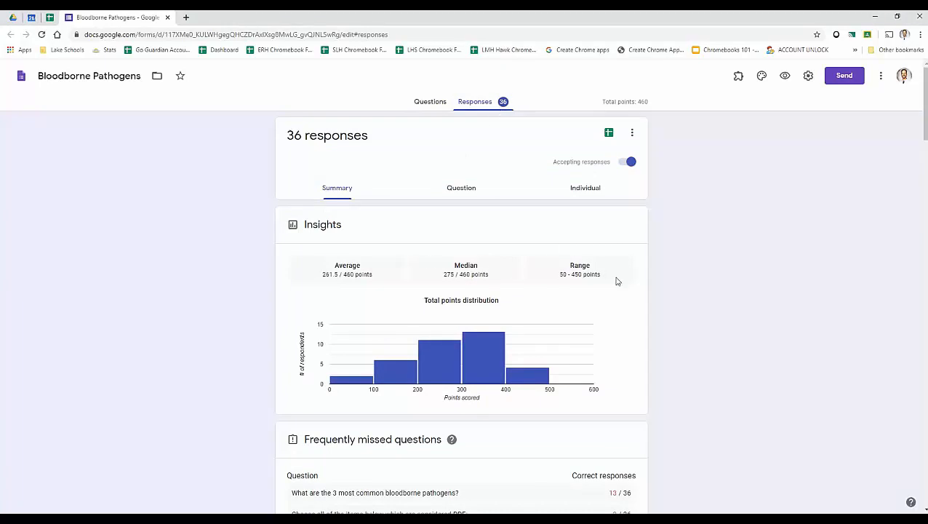
scroll(617, 281, down, 3)
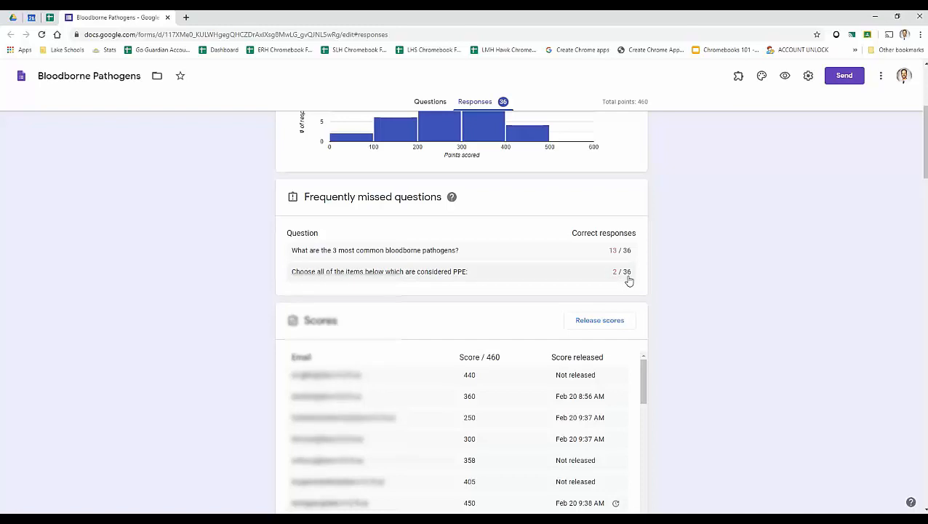
scroll(644, 281, down, 2)
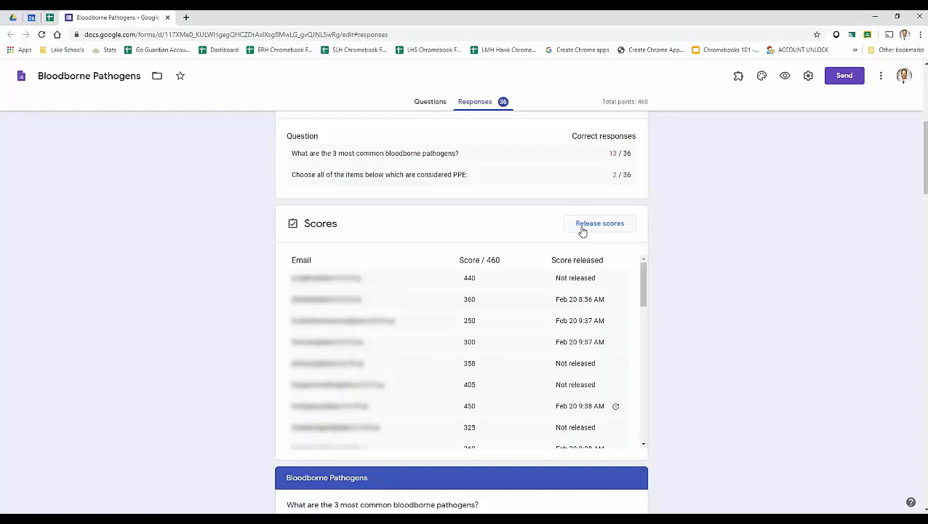
scroll(582, 231, down, 1)
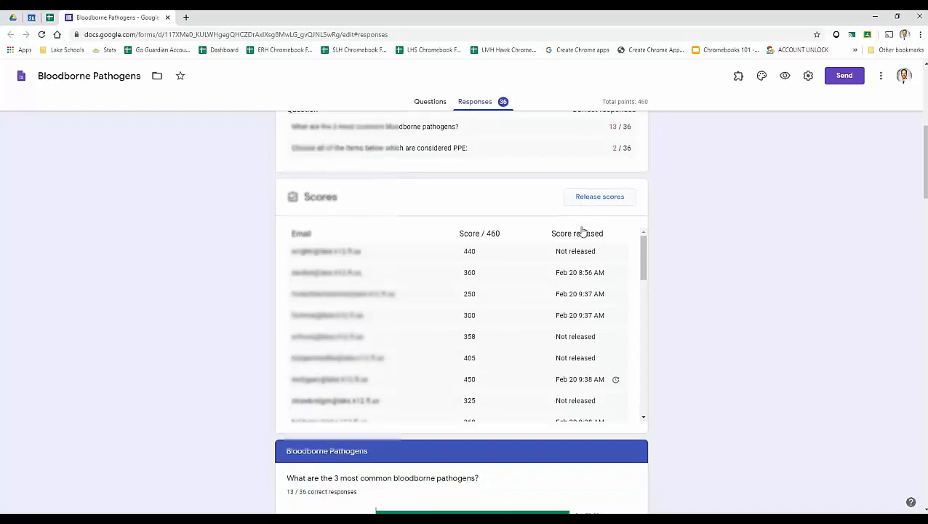
Examine the summary's answer charts for each quiz question, including the counts behind the bars for the most common bloodborne pathogens
scroll(636, 262, down, 3)
scroll(675, 291, down, 4)
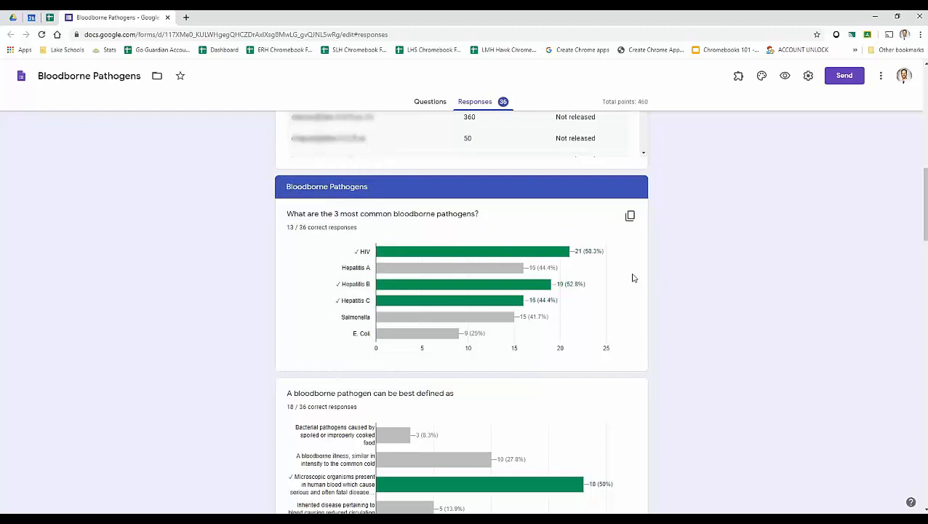
mouse_move(557, 258)
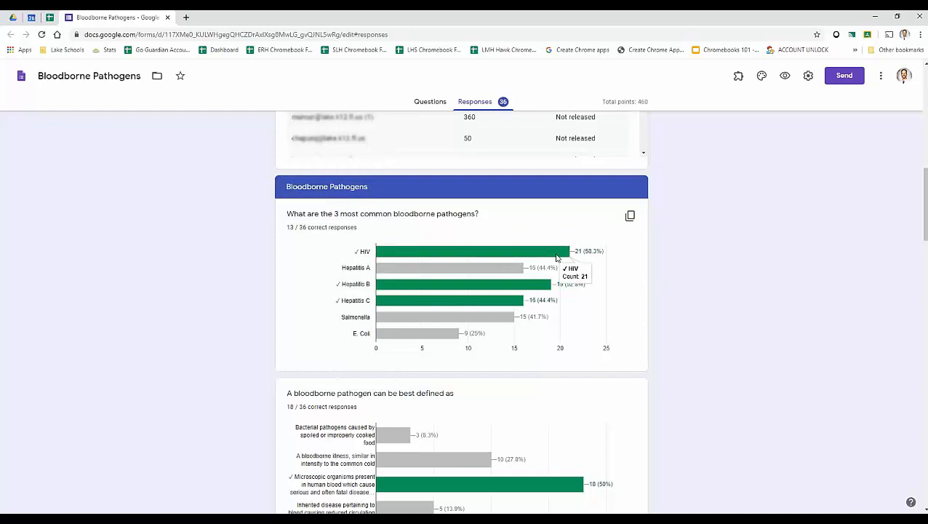
mouse_move(519, 271)
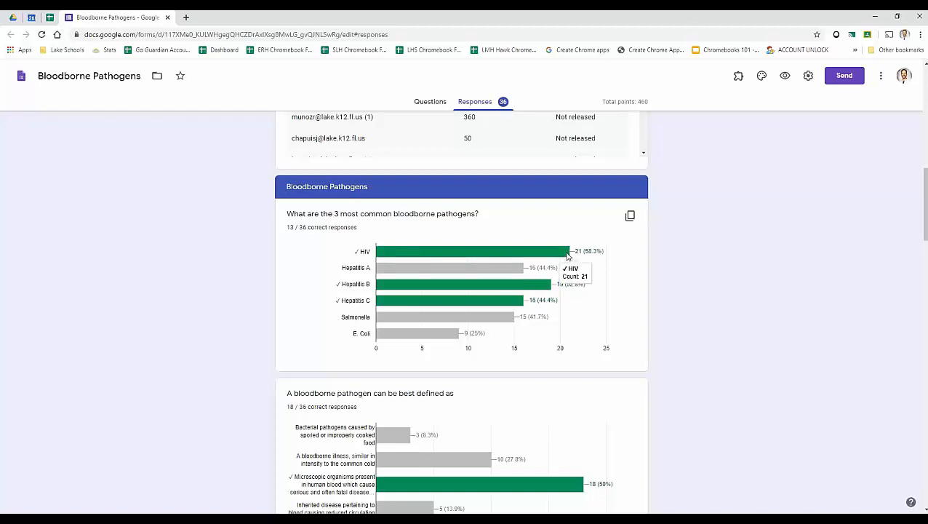
scroll(578, 267, down, 7)
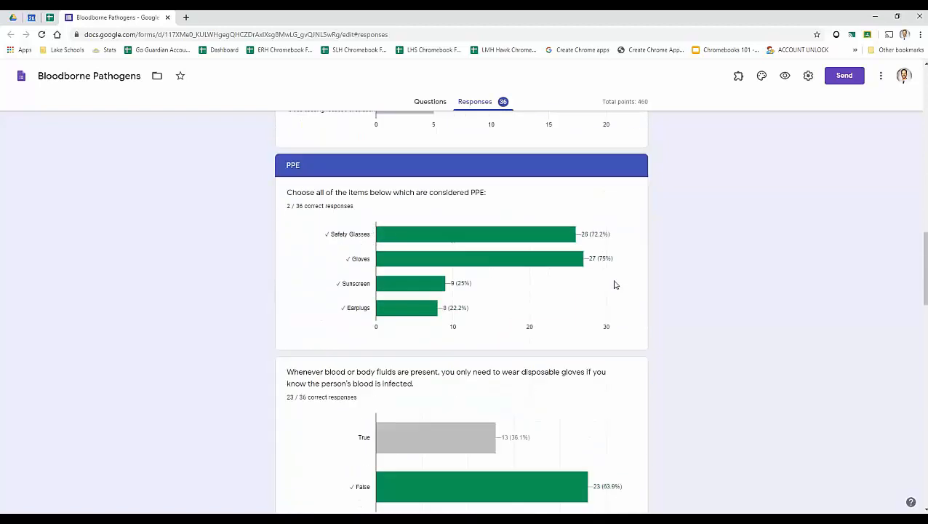
scroll(615, 284, down, 4)
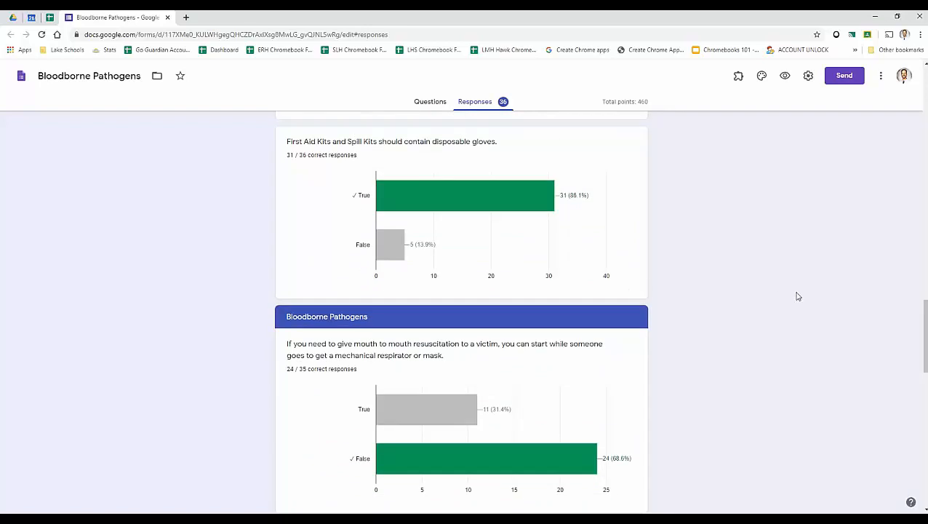
scroll(798, 296, up, 20)
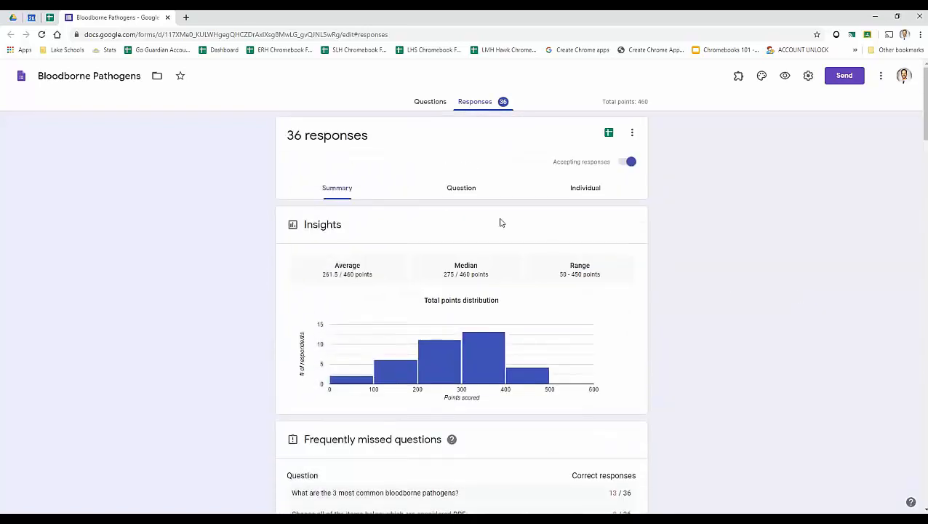
In the by-question view of "What are the 3 most common bloodborne pathogens?", set the HIV, Hepatitis A, Hepatitis B answer's score to 5
click(470, 190)
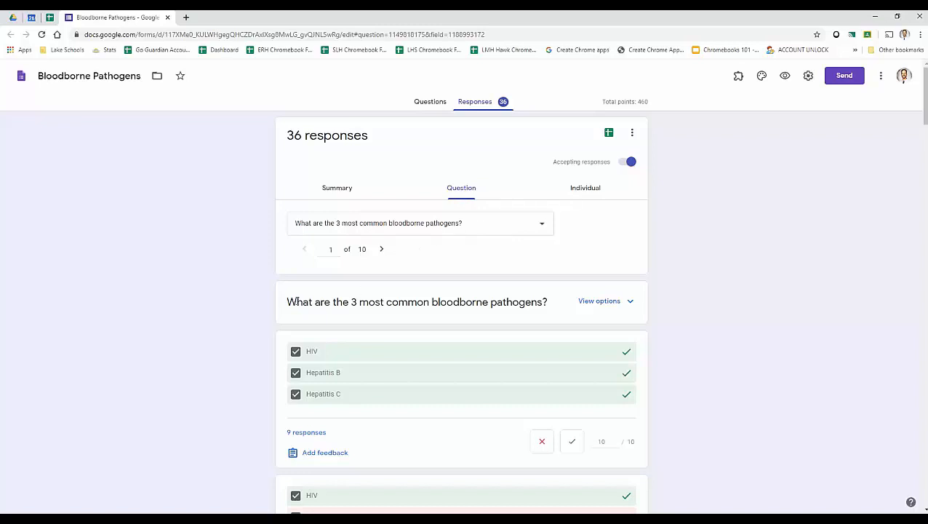
drag(289, 304, 551, 304)
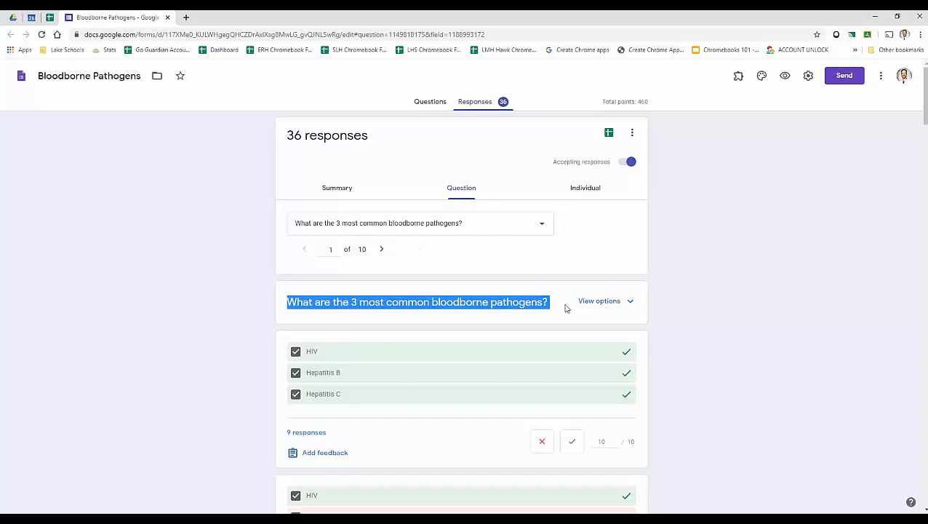
scroll(664, 311, down, 3)
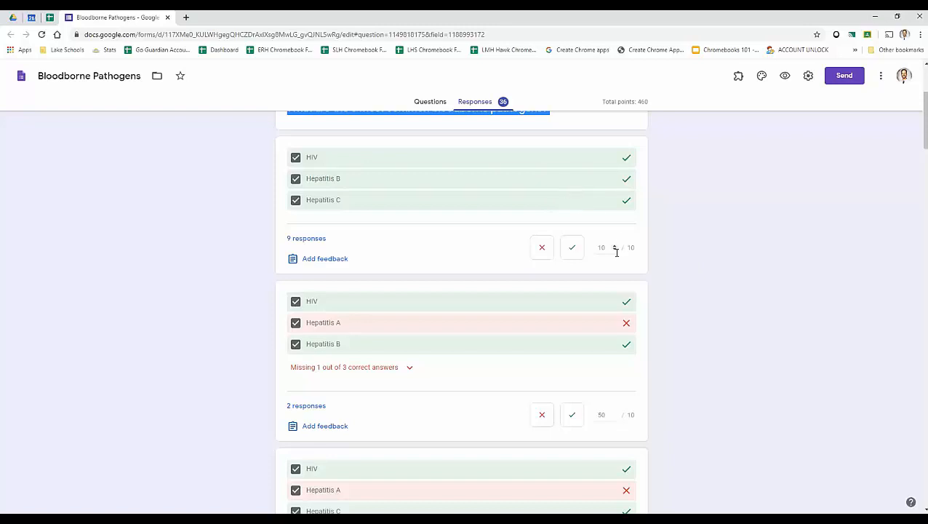
scroll(633, 260, down, 2)
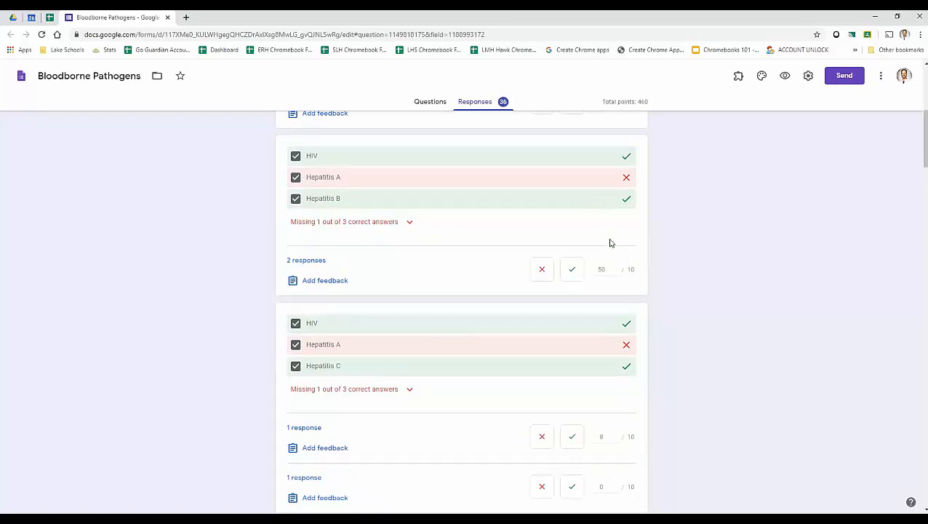
double_click(597, 269)
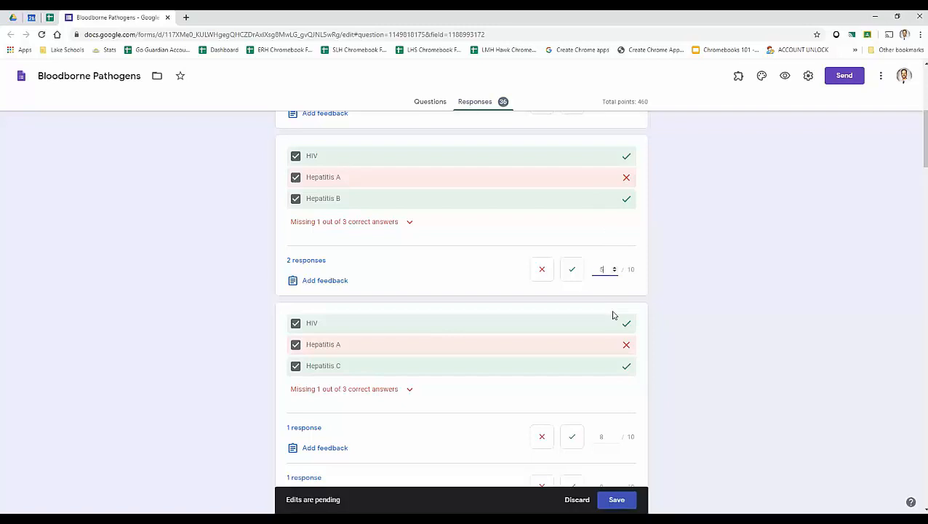
click(573, 275)
scroll(573, 277, down, 4)
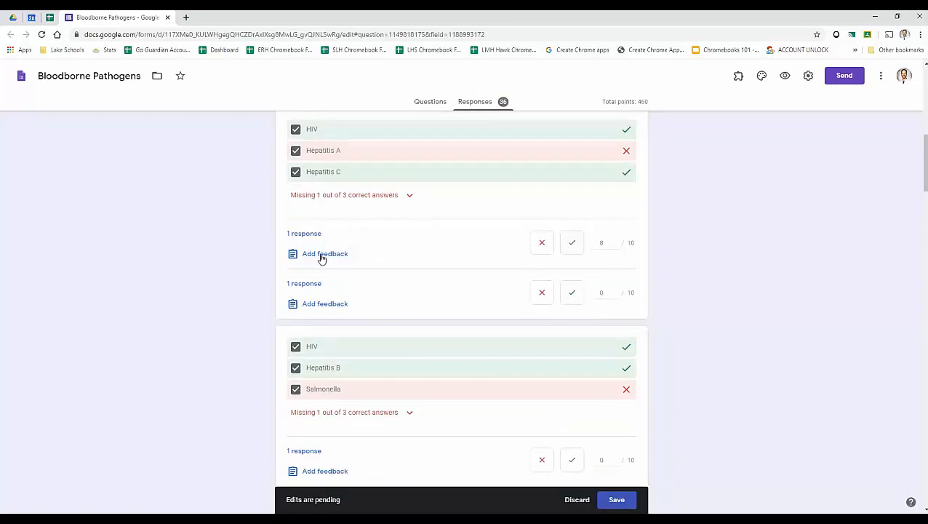
Check the feedback options for the HIV, Hepatitis A, Hepatitis C answer without adding any, and save the pending score edits
click(321, 256)
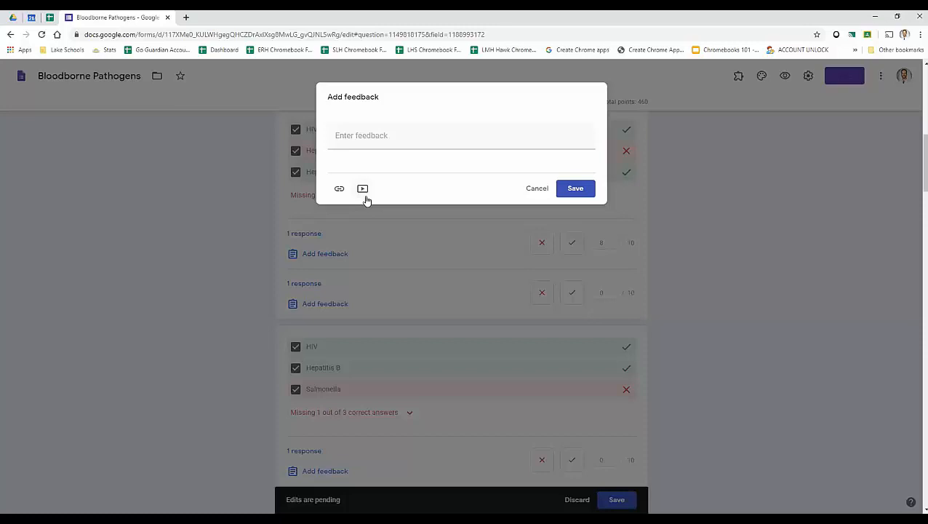
click(538, 189)
scroll(594, 321, down, 2)
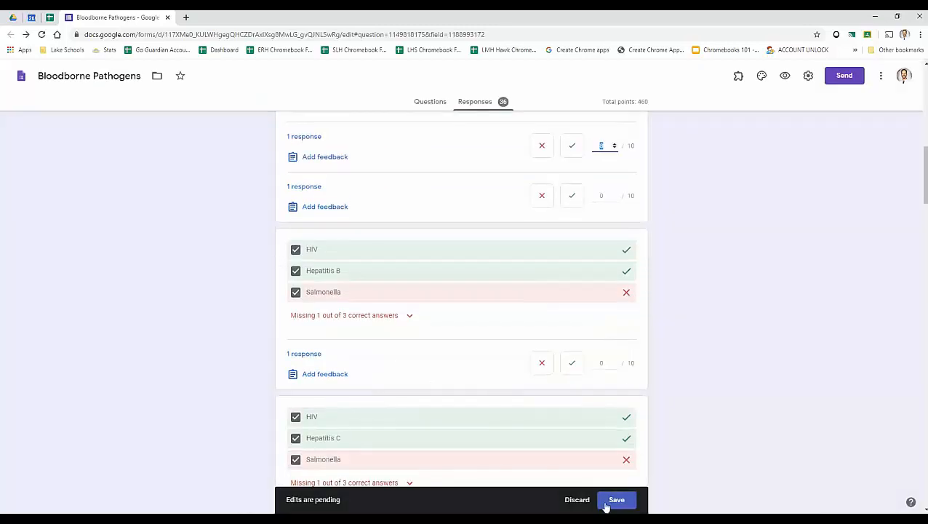
click(628, 500)
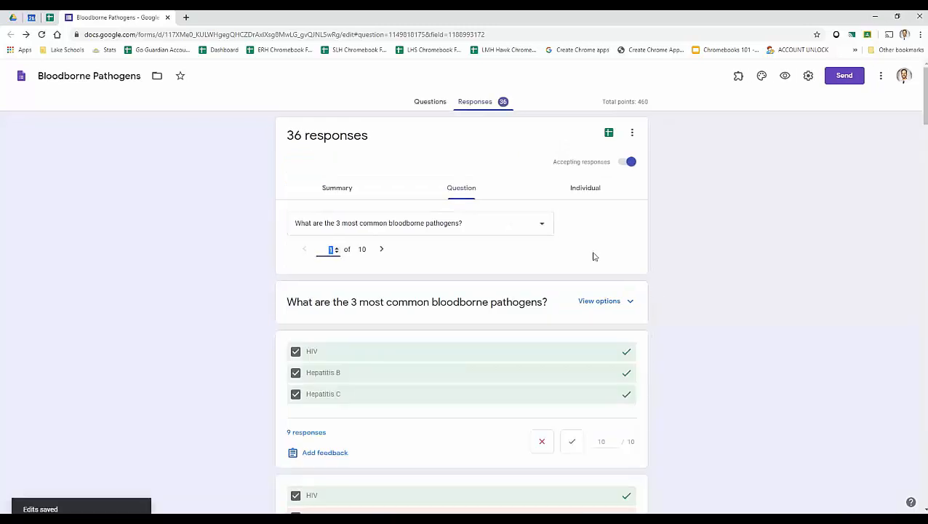
Review the grouped answers to the question "First Aid Kits and Spill Kits should contain disposable gloves."
click(540, 230)
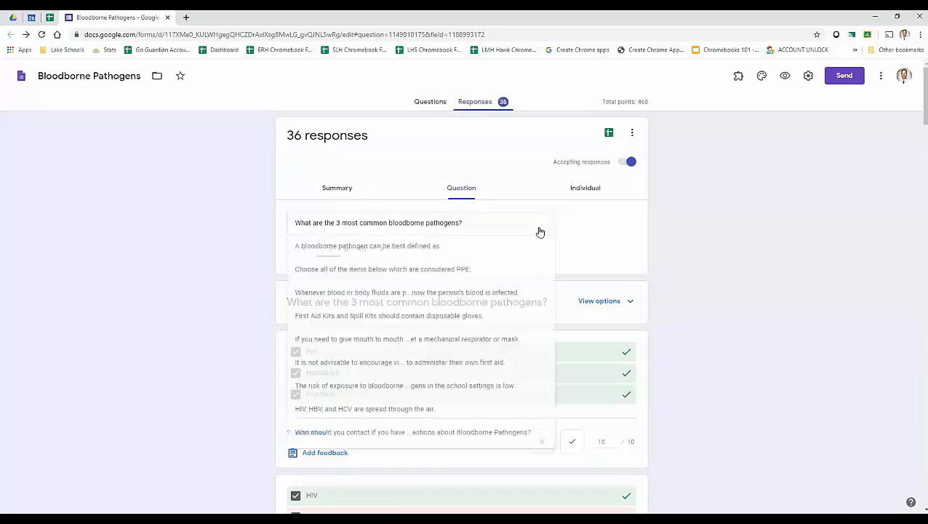
click(468, 317)
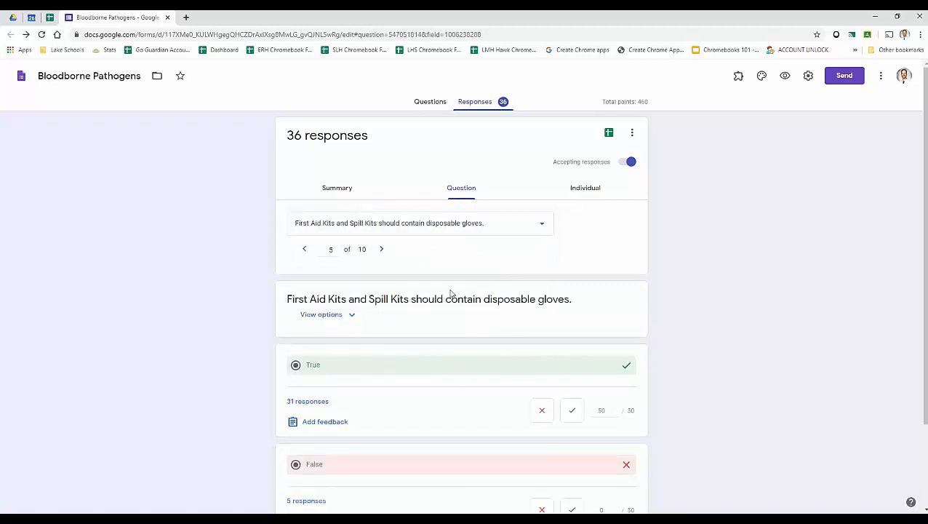
scroll(460, 385, down, 3)
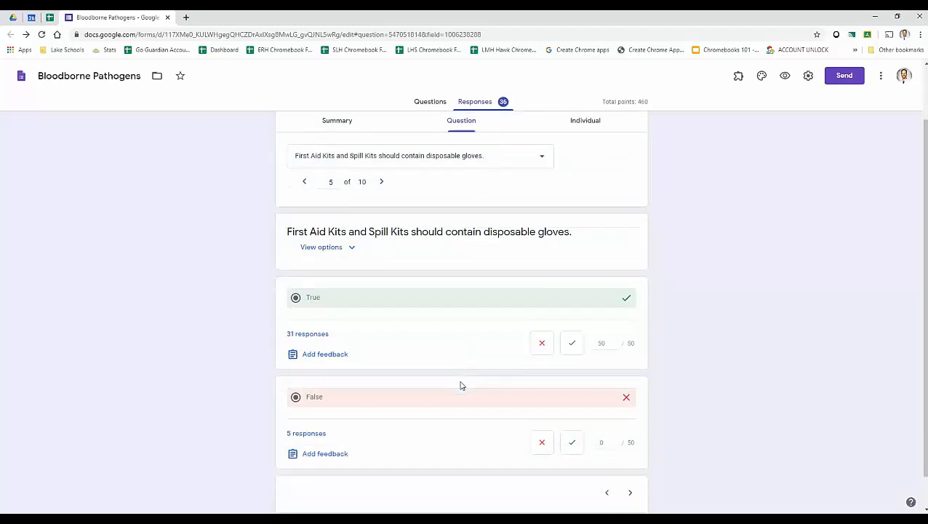
scroll(460, 385, up, 1)
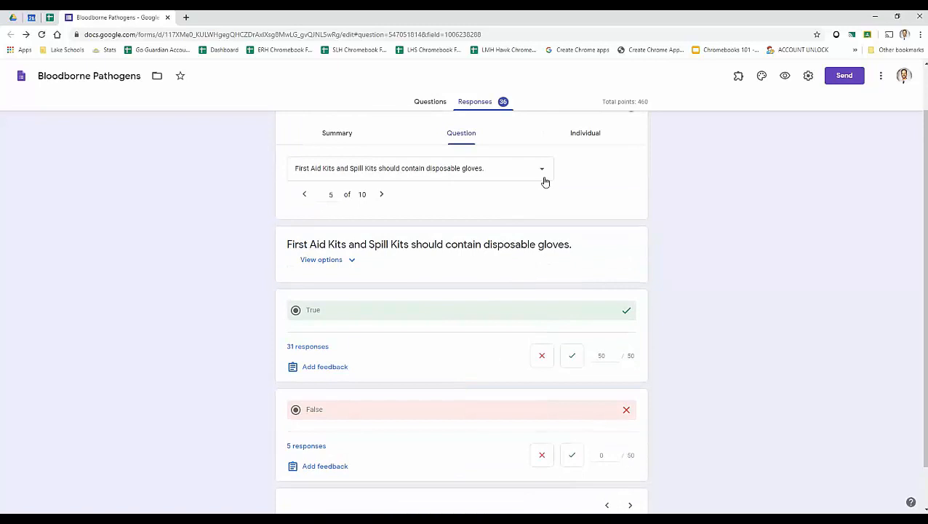
Review the answers, scores and feedback for the question about who to contact with questions about Bloodborne Pathogens
click(544, 180)
click(514, 283)
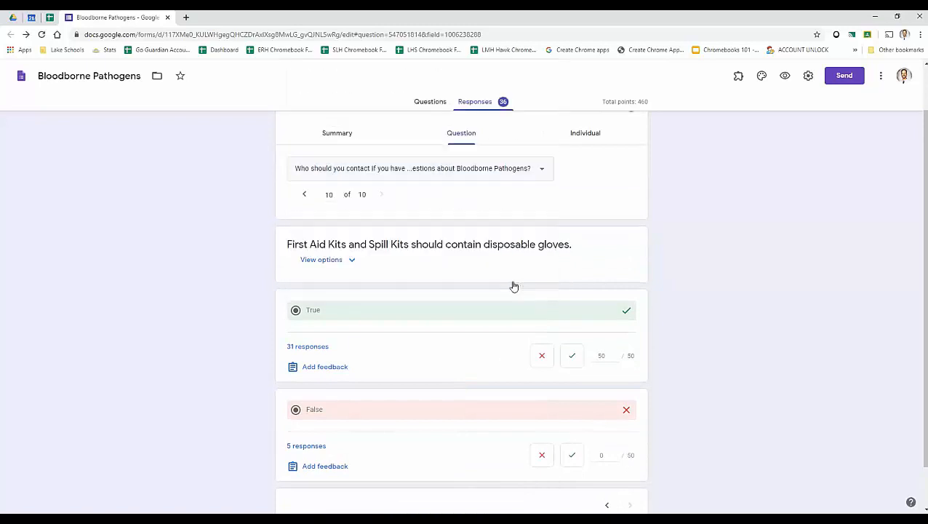
scroll(520, 271, down, 3)
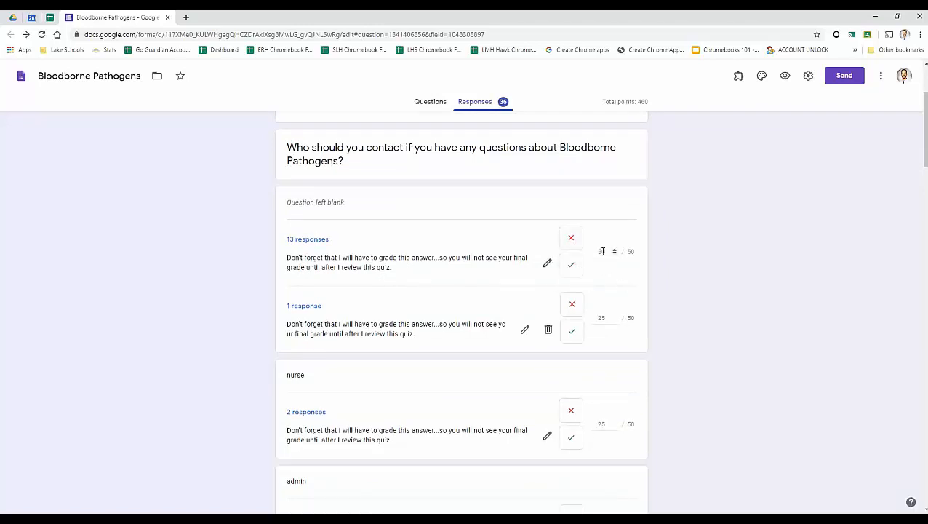
scroll(668, 267, up, 2)
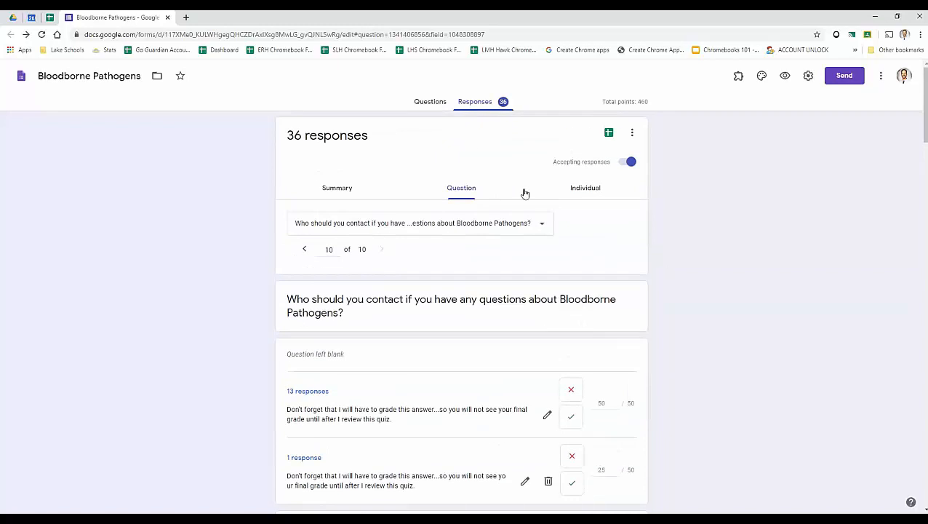
Examine the first respondent's individual submission, its per-question scores, and the options for printing or deleting the response
click(580, 193)
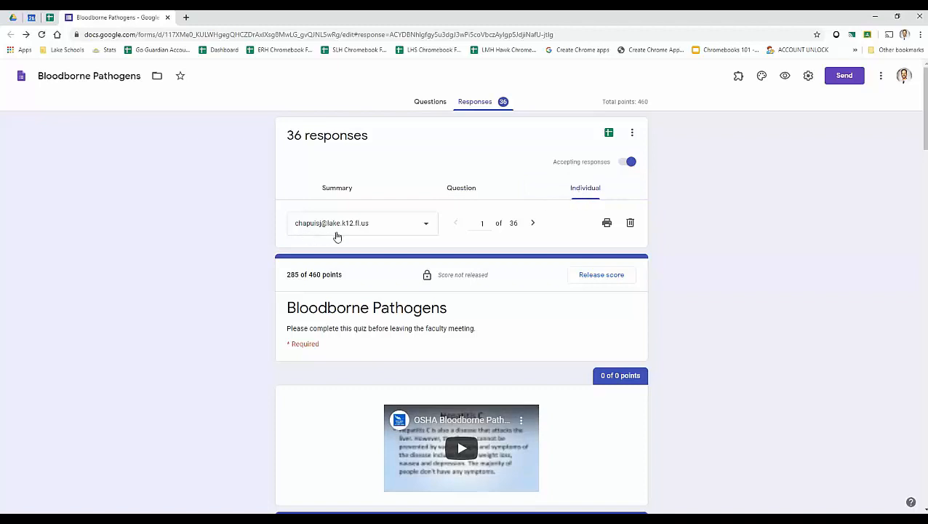
scroll(518, 304, down, 2)
scroll(519, 304, down, 5)
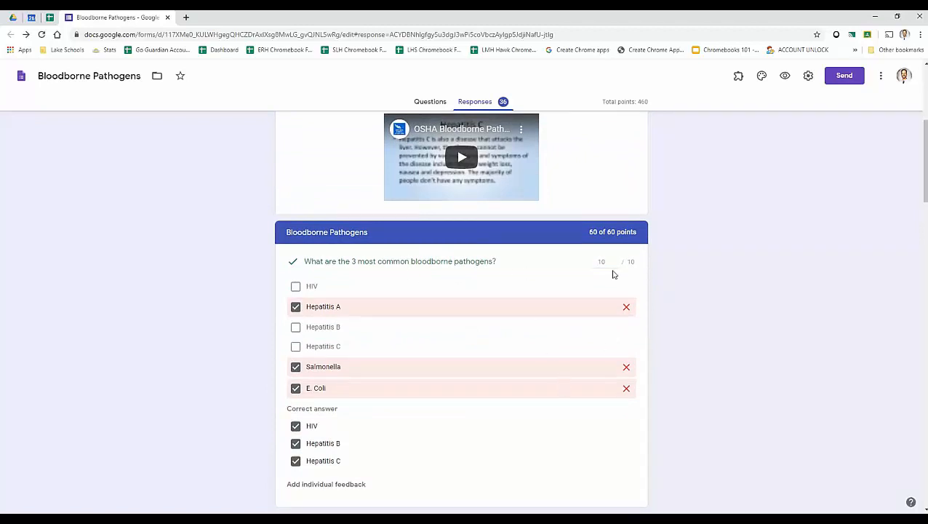
click(603, 260)
scroll(549, 357, down, 4)
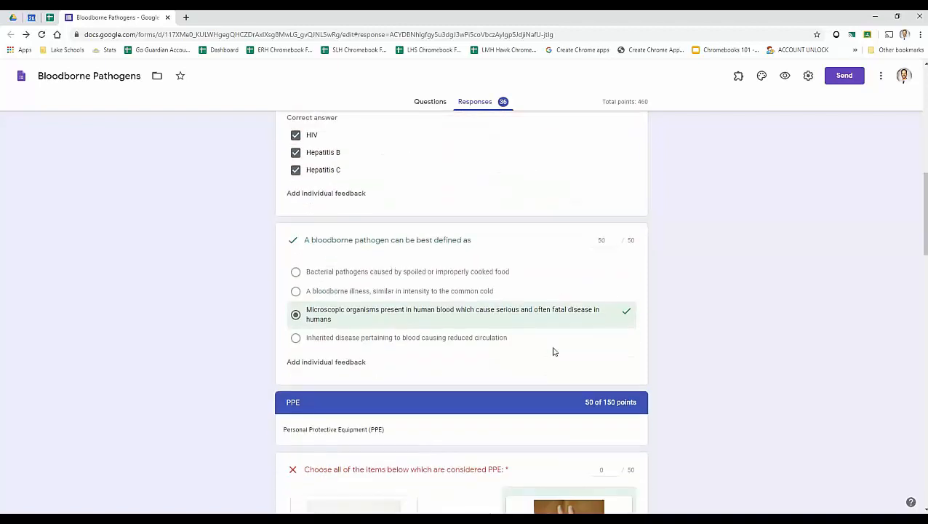
scroll(563, 347, up, 10)
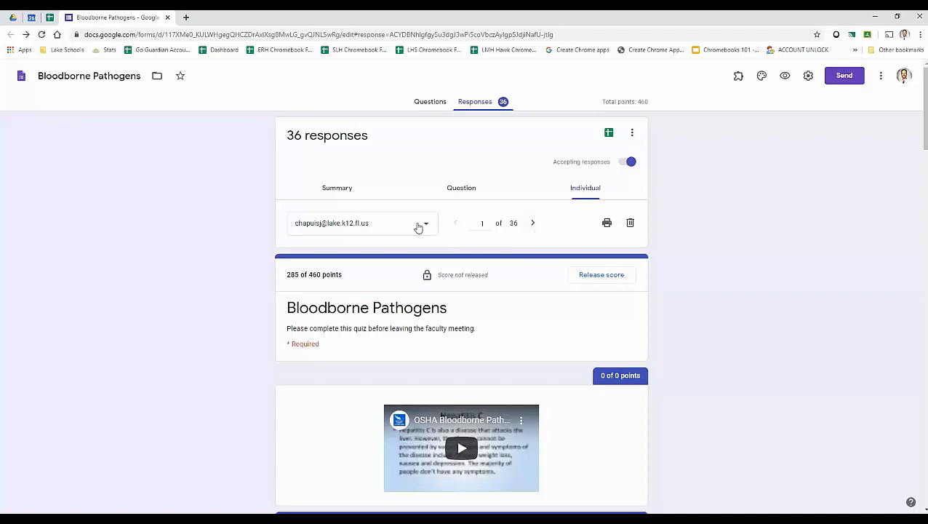
click(630, 224)
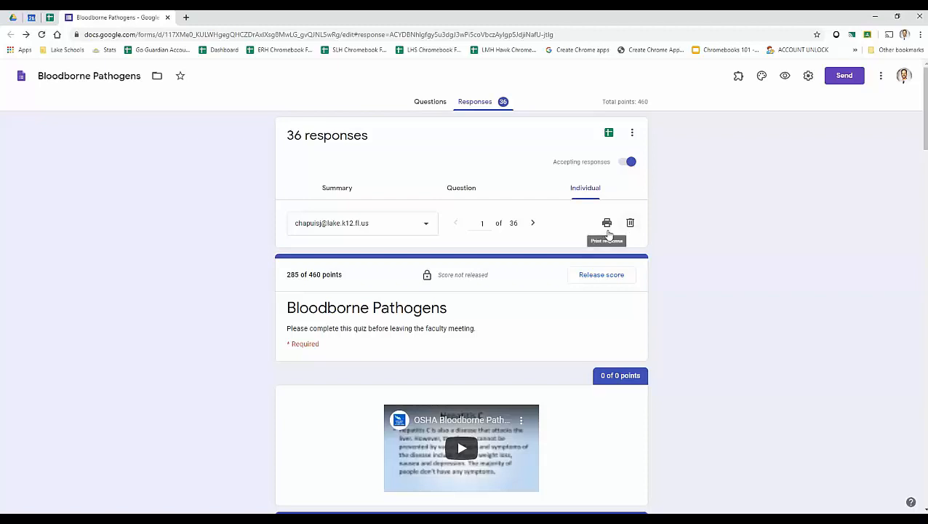
click(607, 231)
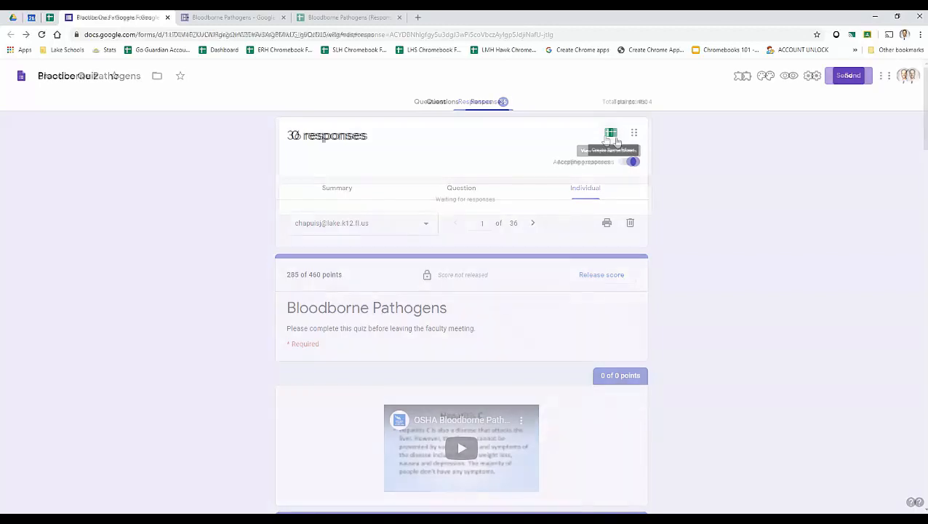
Create a new response spreadsheet named "Practice Quiz (Responses)" for the Practice Quiz form
click(613, 135)
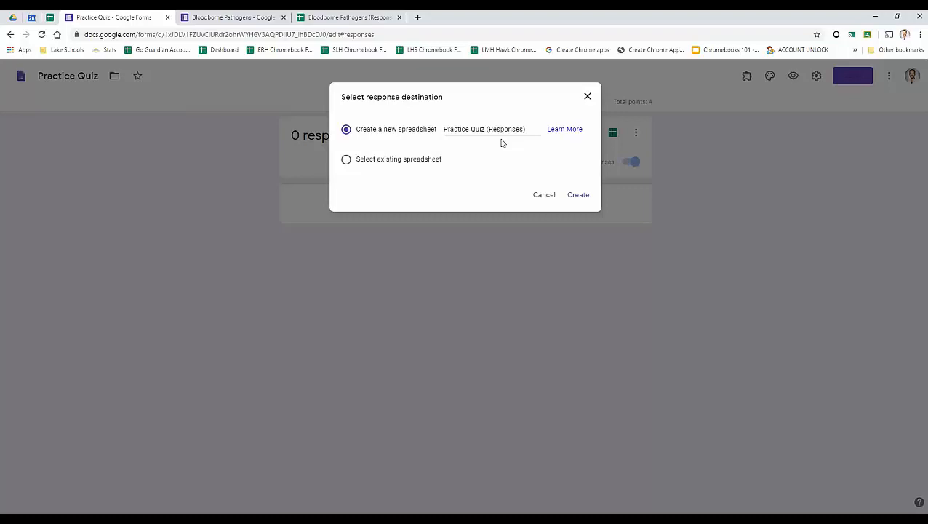
click(578, 195)
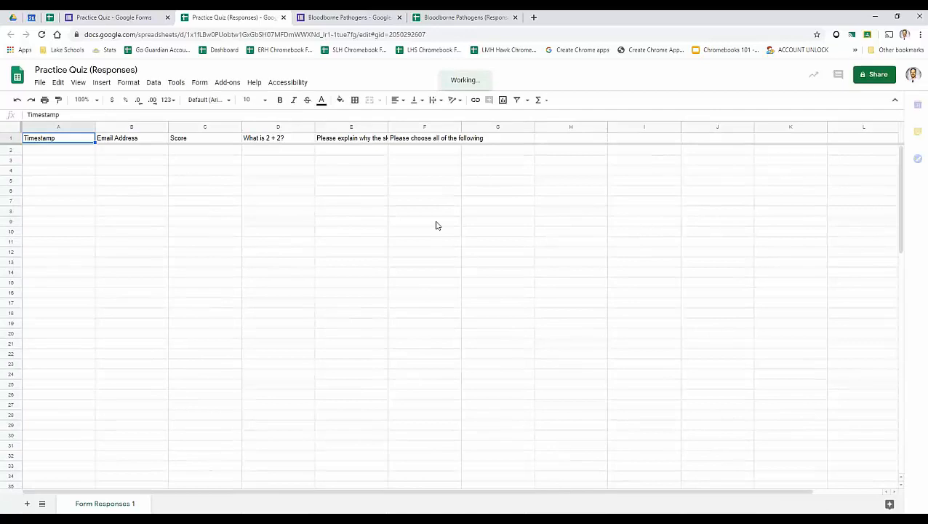
Switch to the Bloodborne Pathogens (Responses) spreadsheet and examine its question column headers and the first response row
click(463, 17)
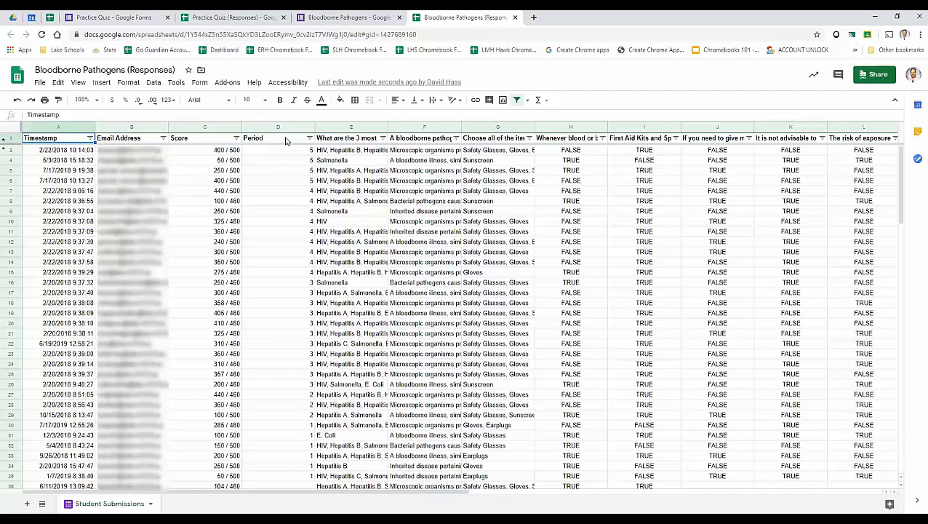
click(356, 143)
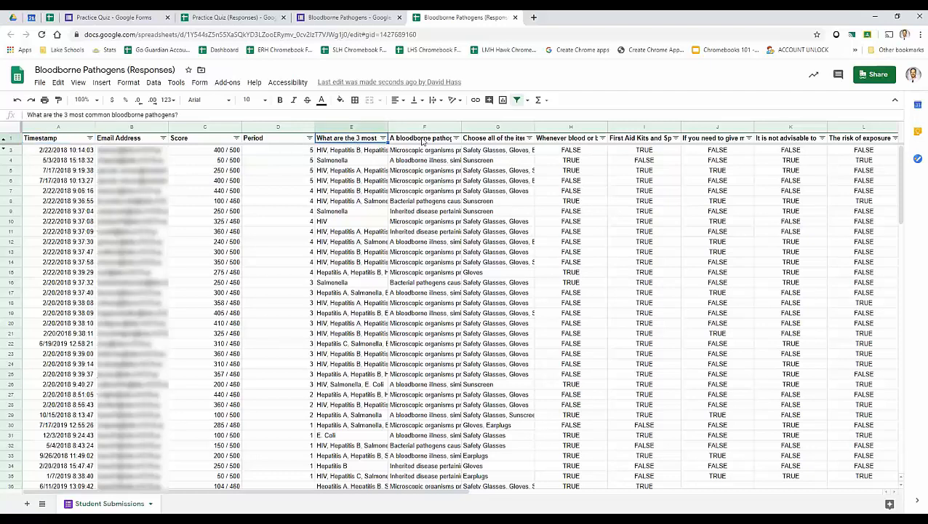
click(418, 141)
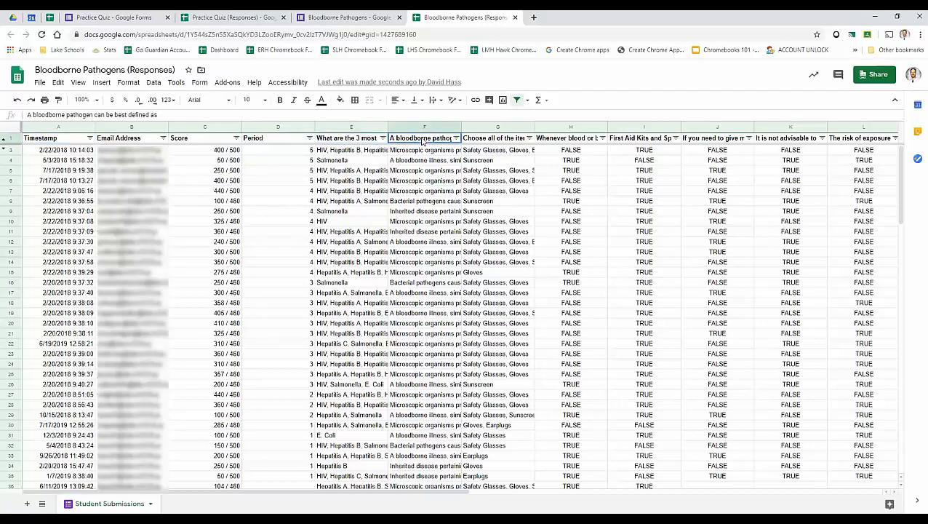
click(503, 141)
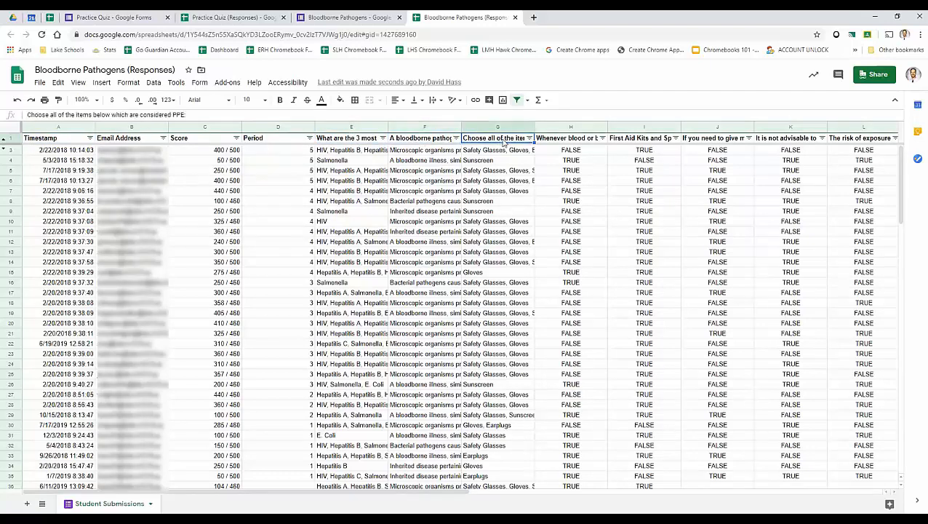
click(11, 150)
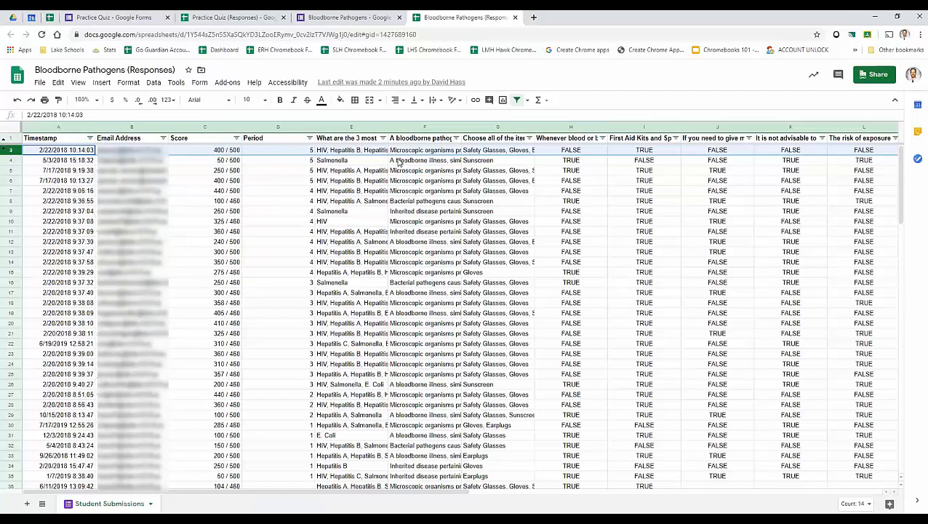
Remove and recreate the filter on the response data, and sort the responses by Period from A to Z
click(518, 100)
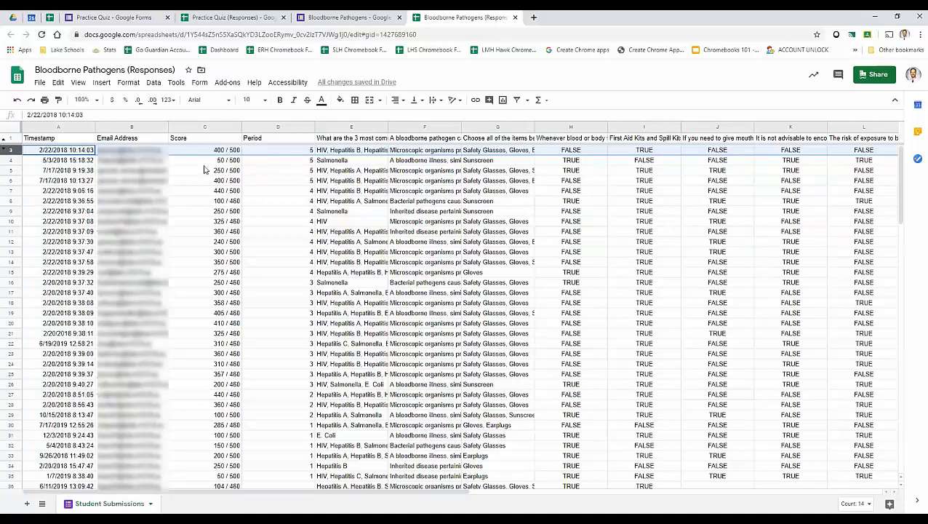
click(87, 141)
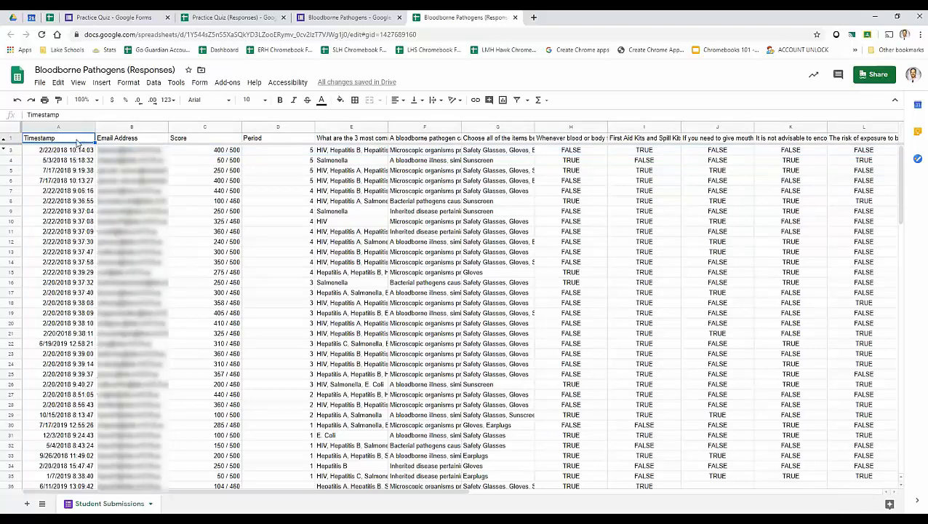
click(515, 105)
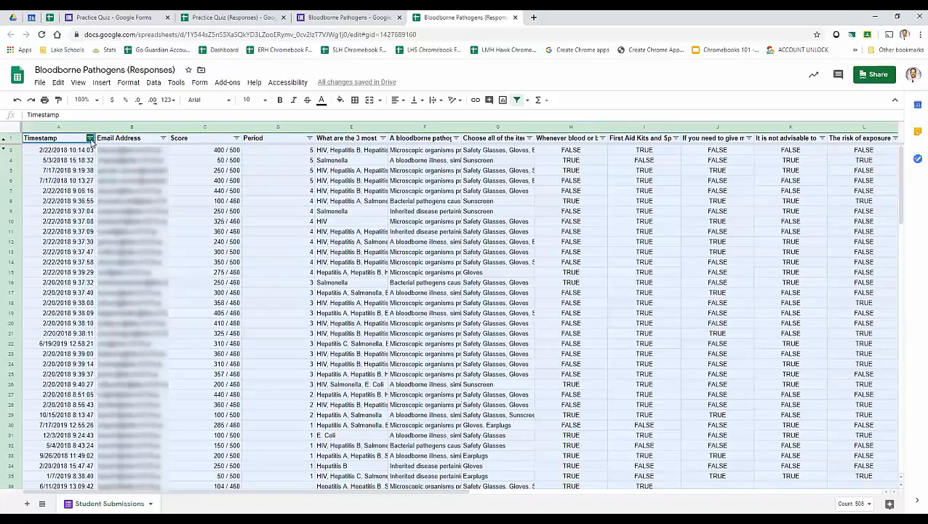
click(309, 139)
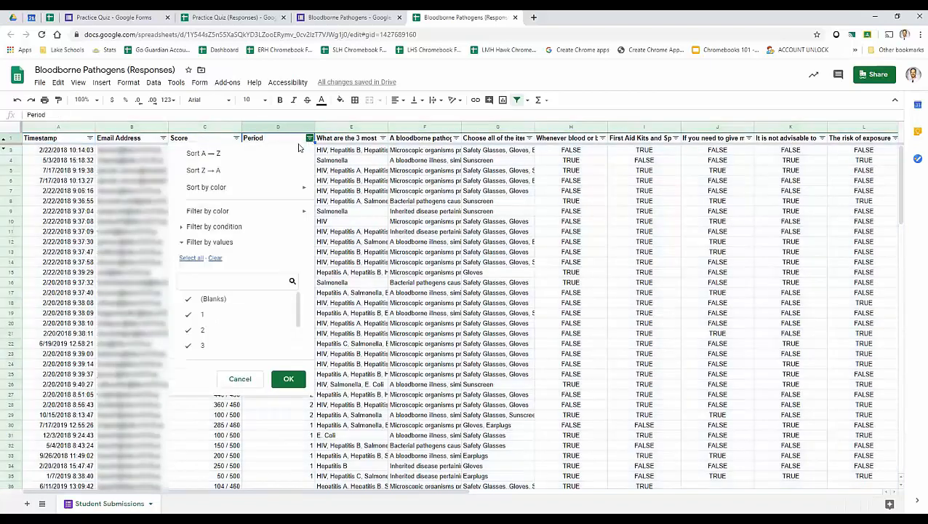
click(250, 153)
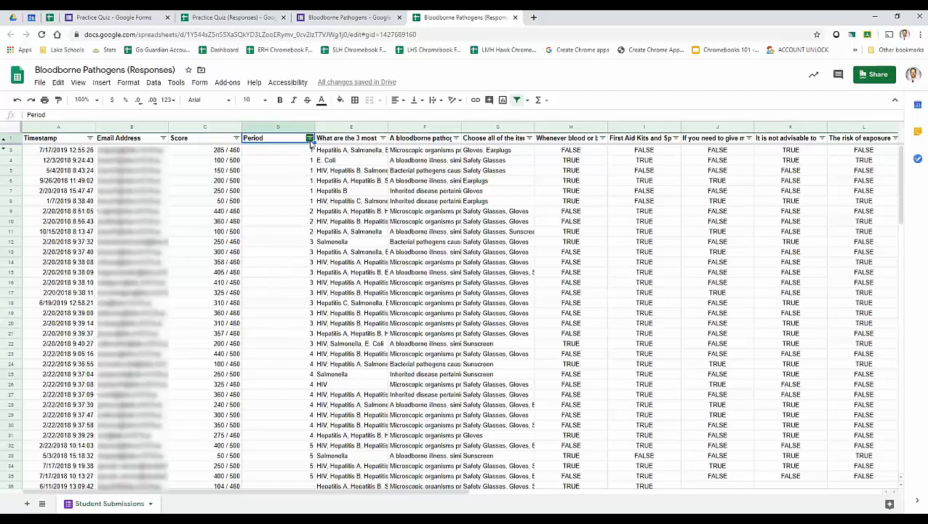
Filter the Period column by values so that only Period 1 responses are shown
click(310, 138)
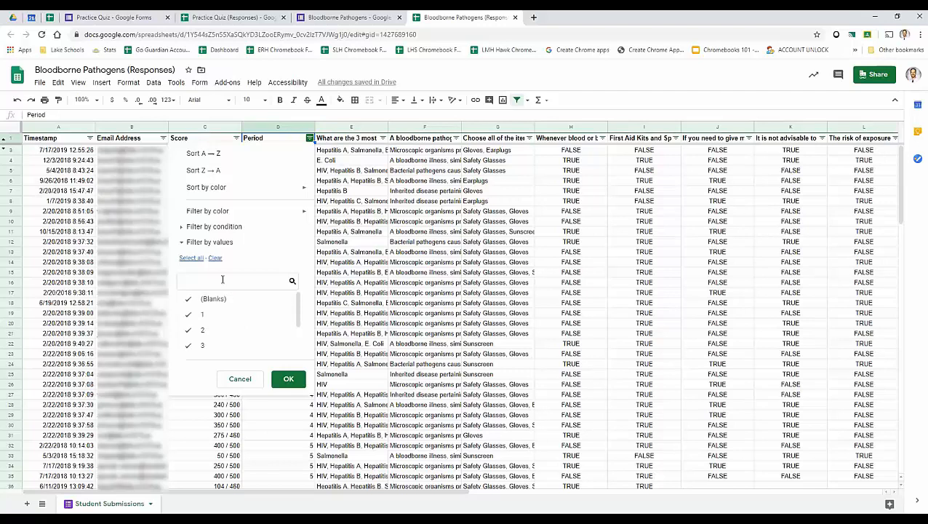
click(222, 317)
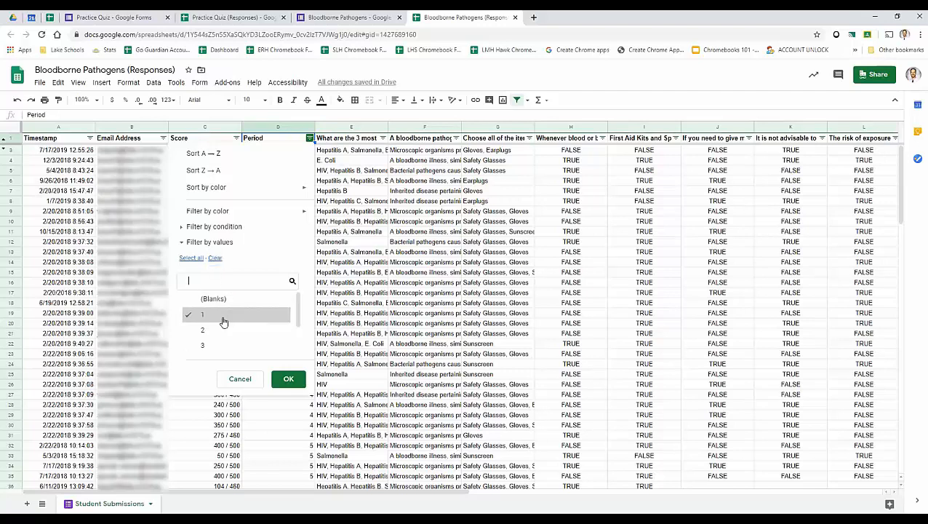
click(288, 378)
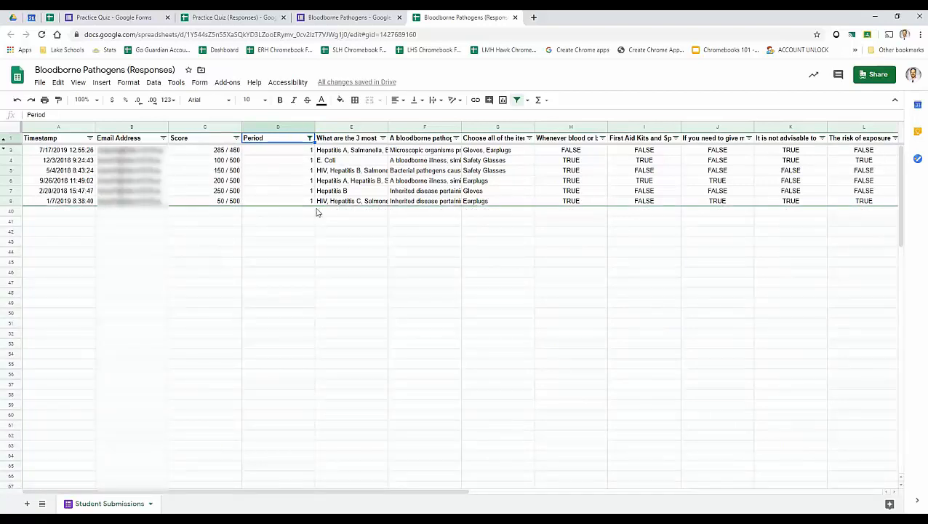
Change the Period filter to include only value 3, with value 1 deselected
click(310, 138)
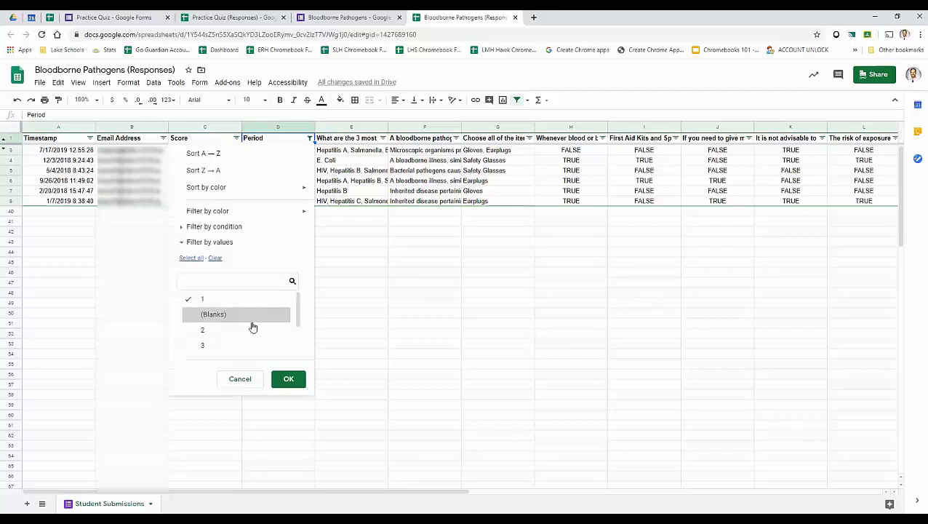
click(252, 346)
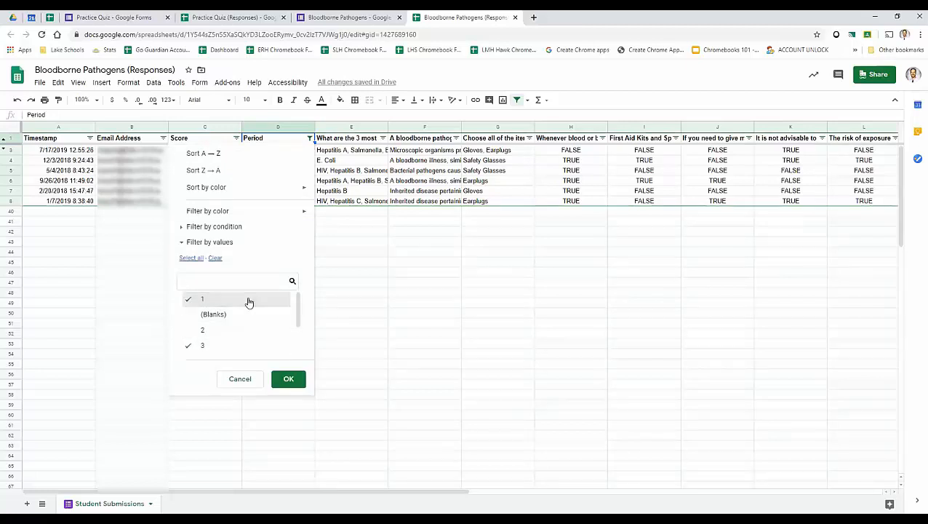
click(249, 300)
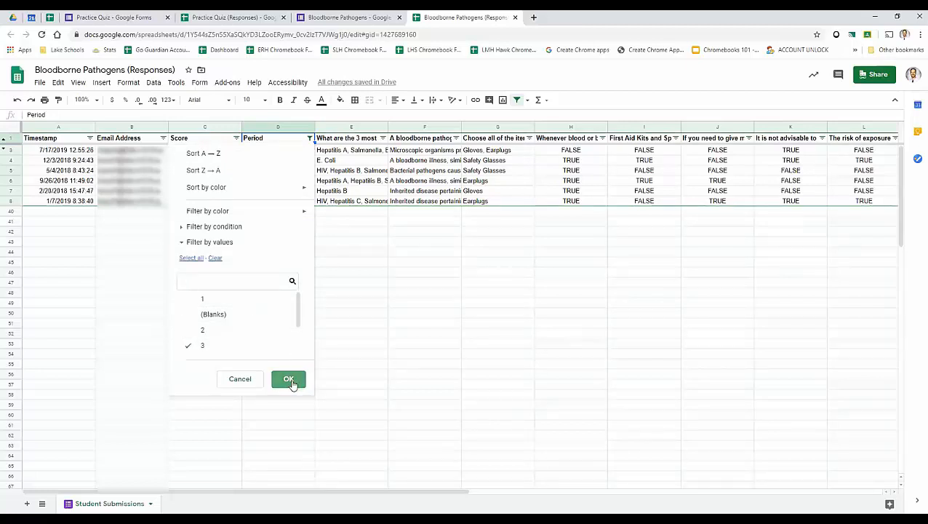
click(289, 380)
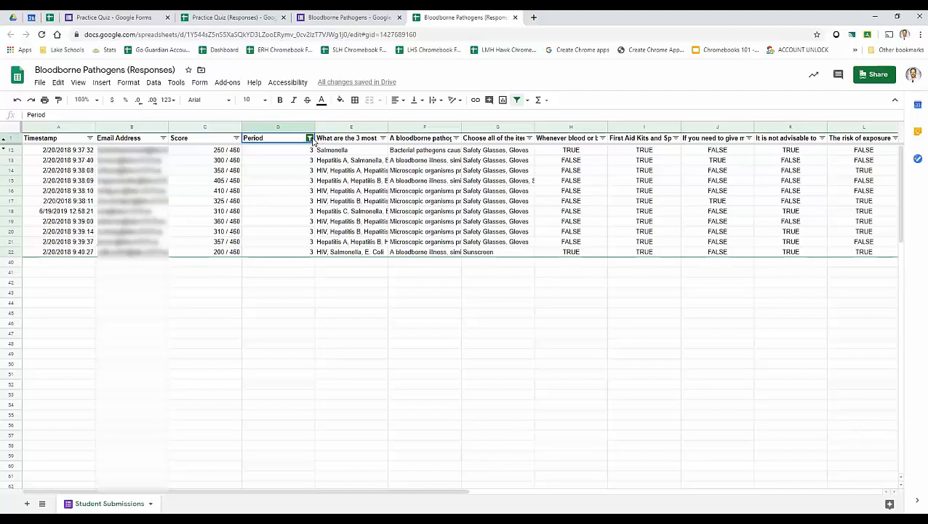
Select all values in the Period filter to show the responses from every class period again
click(310, 138)
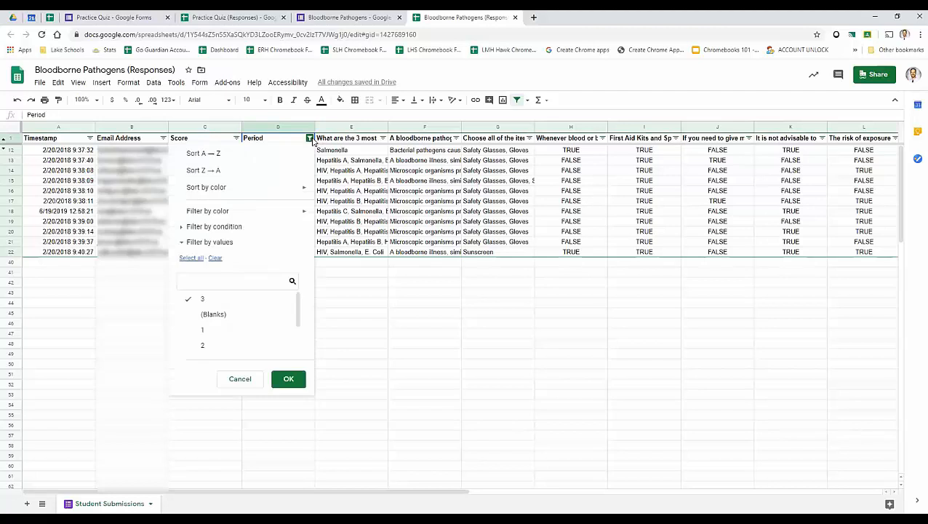
click(191, 258)
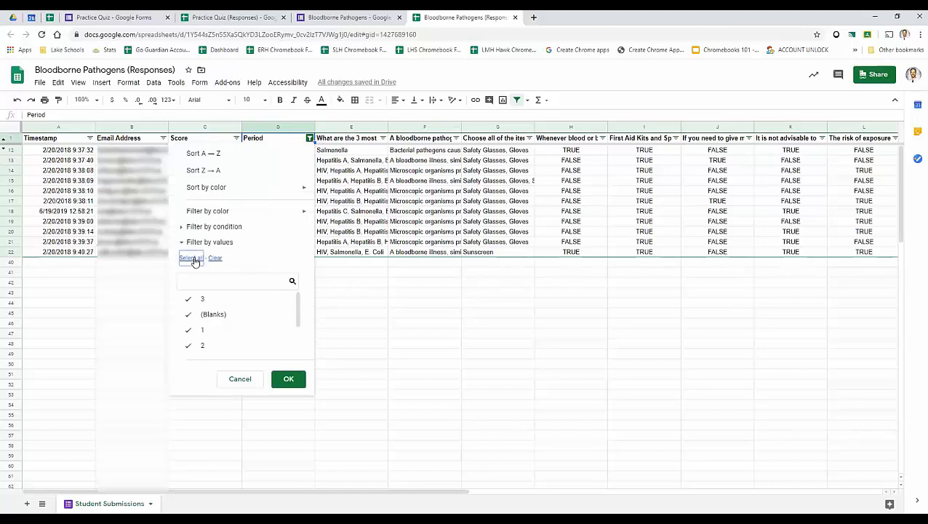
click(287, 381)
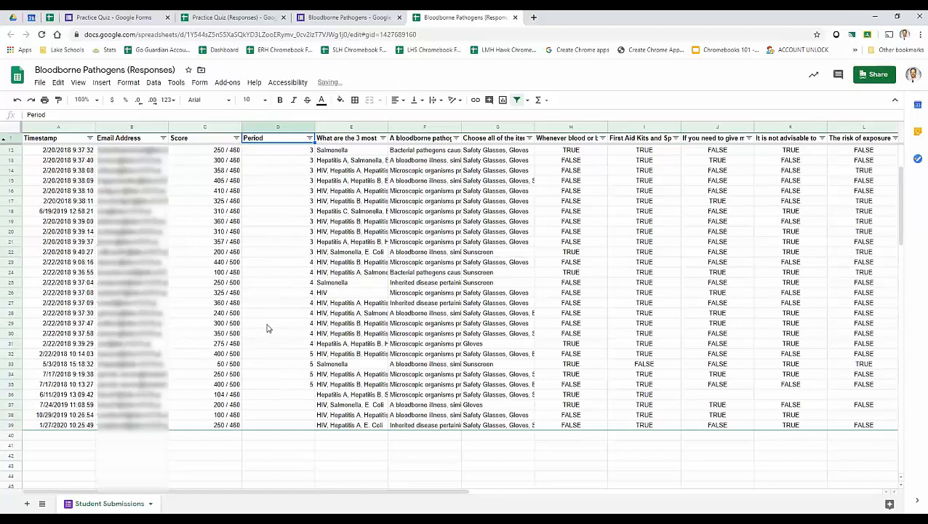
scroll(266, 329, up, 3)
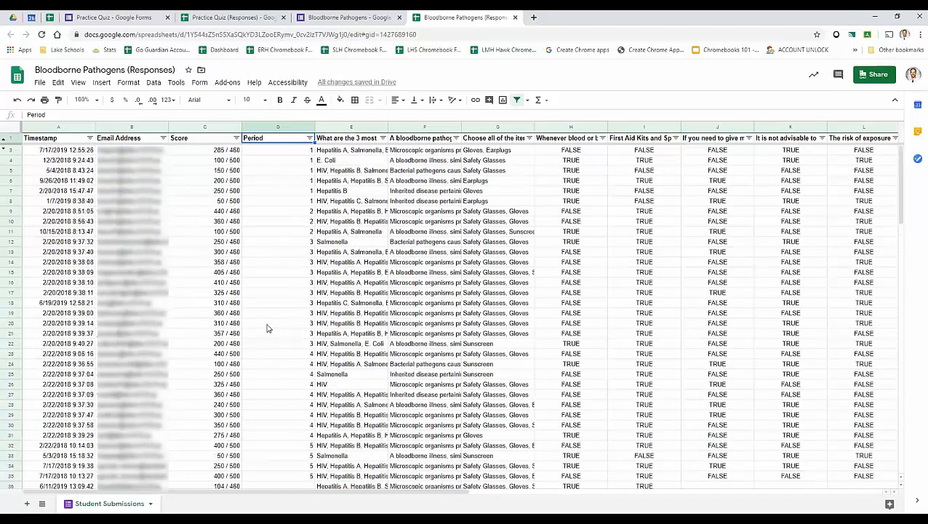